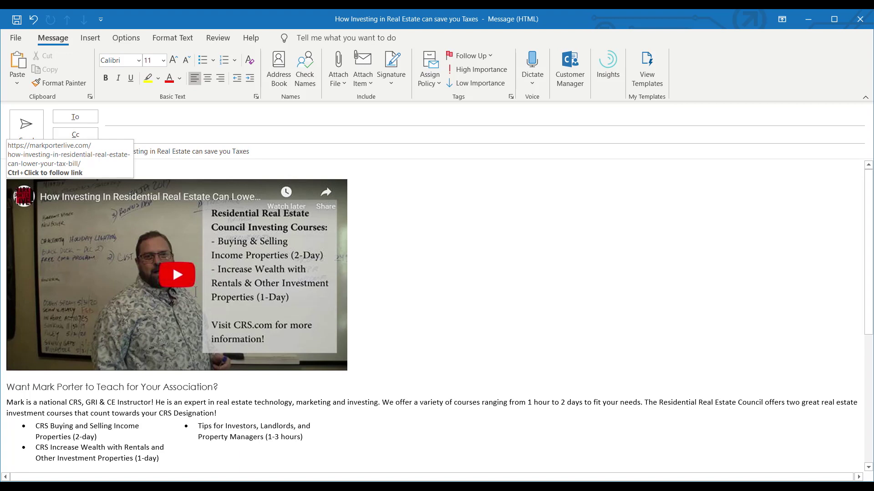
Check the existing link address on the example image, leaving it unchanged
{"action": "right_click", "coordinate": [253, 257]}
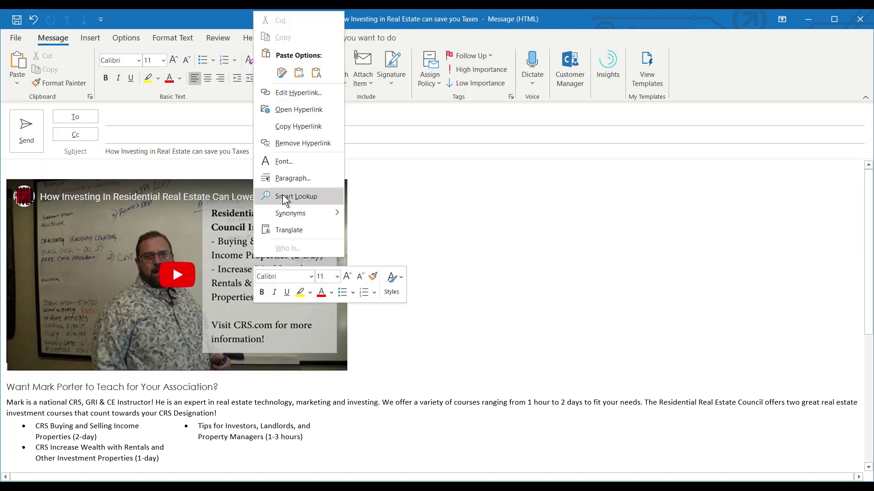
{"action": "left_click", "coordinate": [310, 94]}
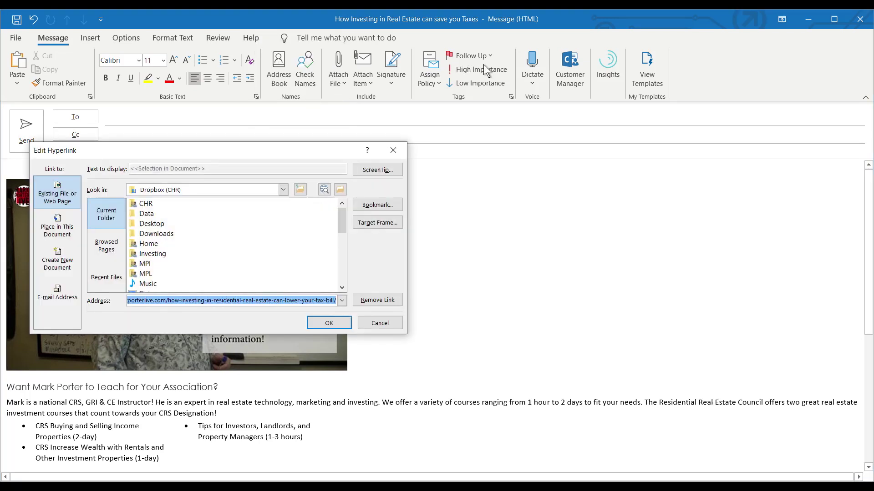
{"action": "left_click", "coordinate": [387, 319]}
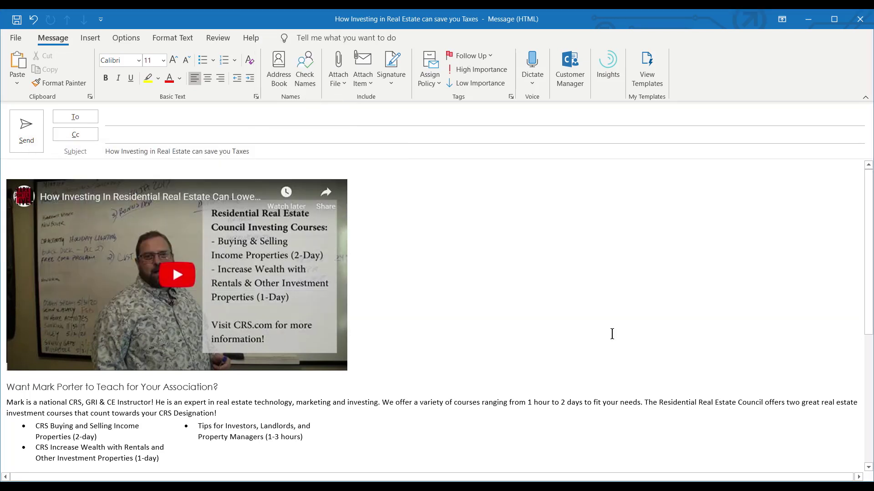
Bring up the YouTube Share embed code and preview for the tax-bill video
{"action": "key", "text": "alt+Tab"}
{"action": "key", "text": "alt+Tab"}
{"action": "key", "text": "alt+Tab"}
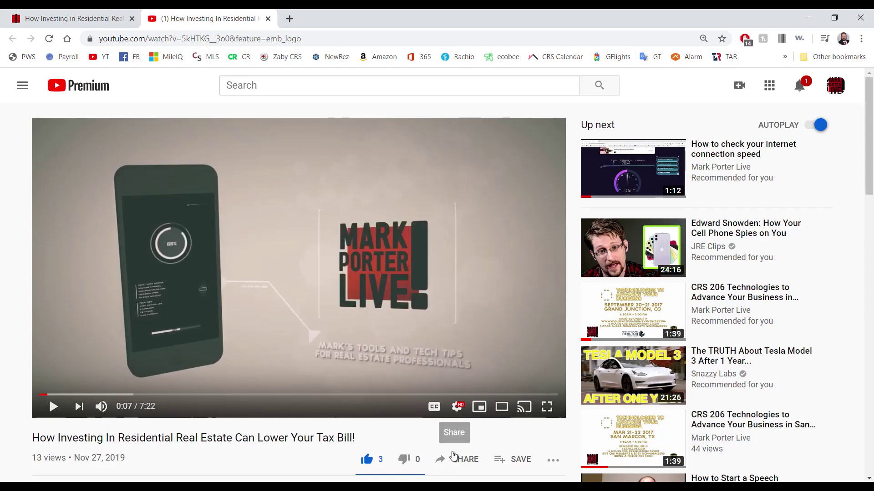
{"action": "left_click", "coordinate": [466, 459]}
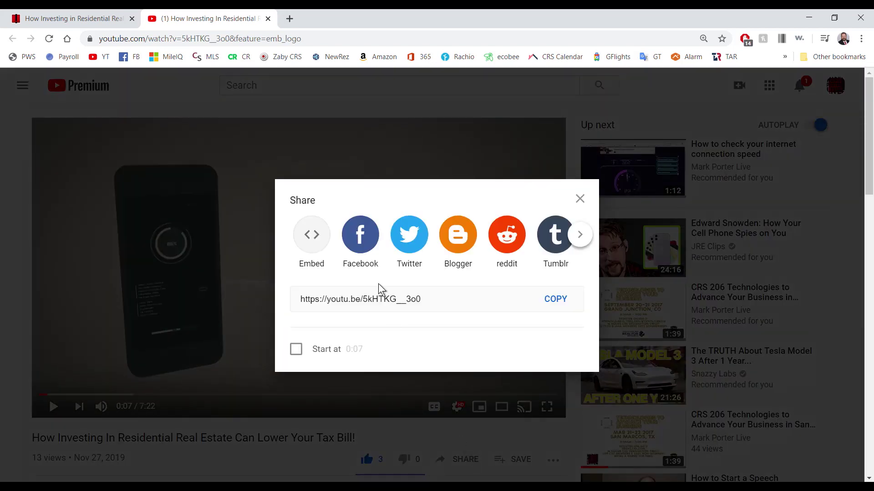
{"action": "left_click", "coordinate": [312, 235]}
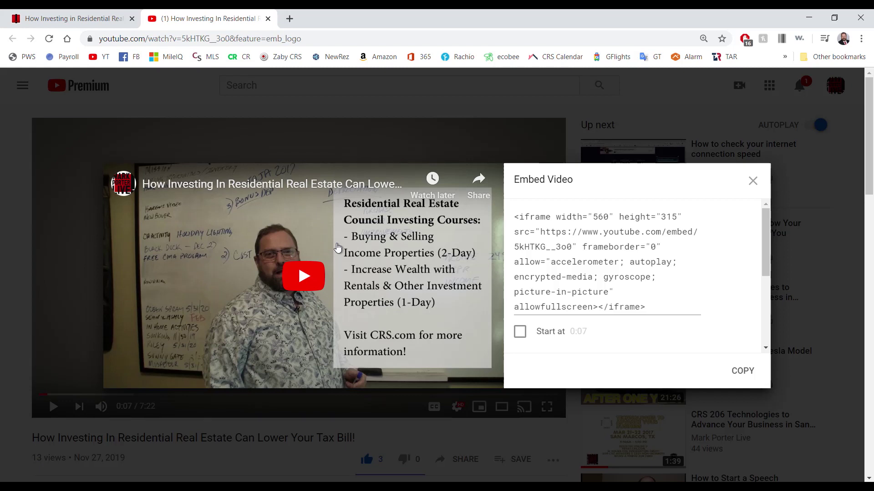
{"action": "key", "text": "alt+Tab"}
Paste the embed-page screenshot into a new paint.net image and select the video thumbnail area
{"action": "key", "text": "Tab"}
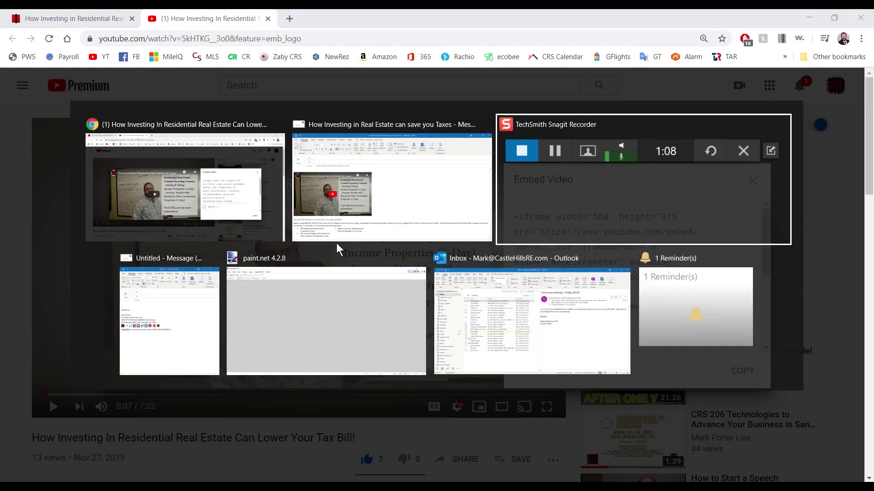
{"action": "key", "text": "Tab"}
{"action": "key", "text": "Tab"}
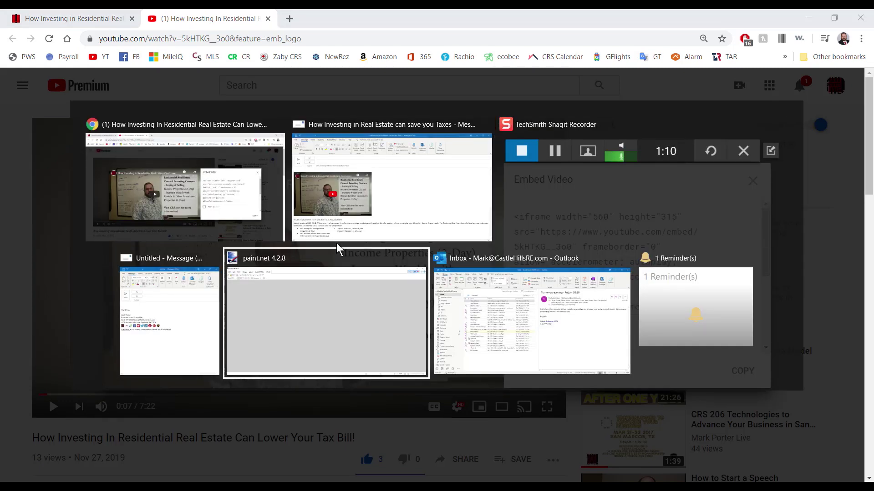
{"action": "key", "text": "Return"}
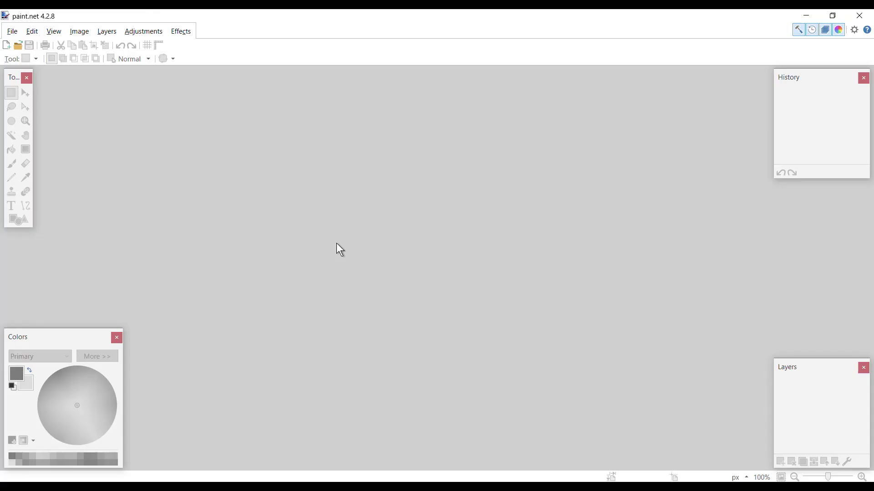
{"action": "key", "text": "ctrl+v"}
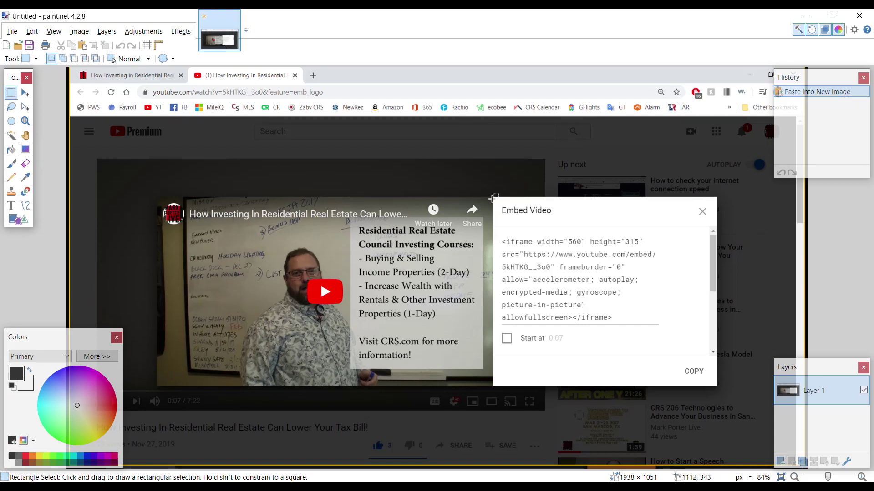
{"action": "left_click_drag", "start_coordinate": [493, 198], "coordinate": [157, 385]}
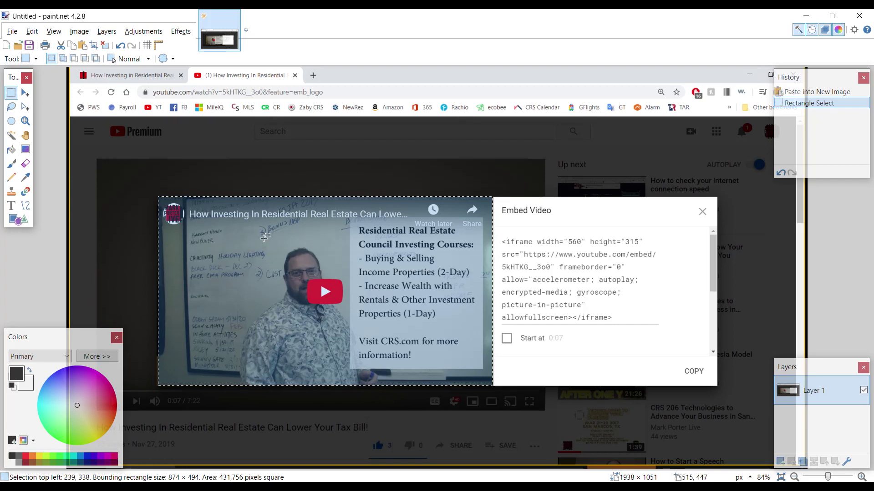
{"action": "key", "text": "alt+Tab"}
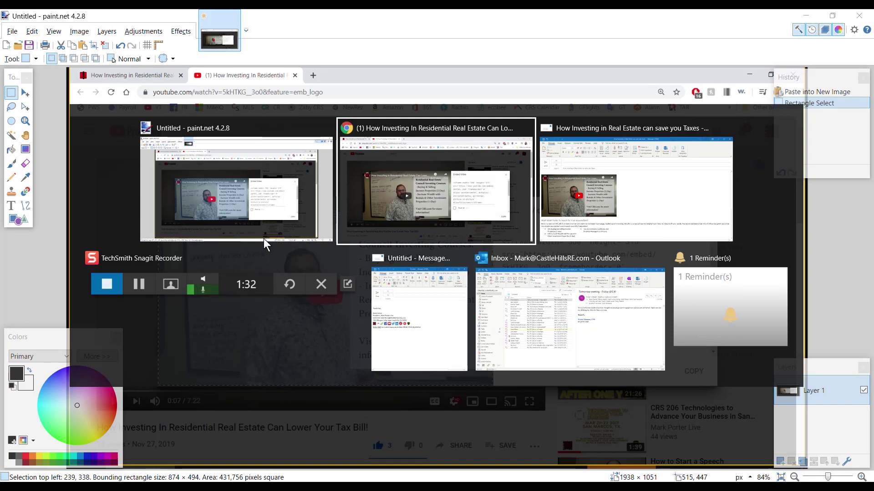
Paste the cropped thumbnail into the Outlook message and shrink it so the signature shows below
{"action": "key", "text": "alt+Tab"}
{"action": "key", "text": "alt+Tab"}
{"action": "key", "text": "alt+Tab"}
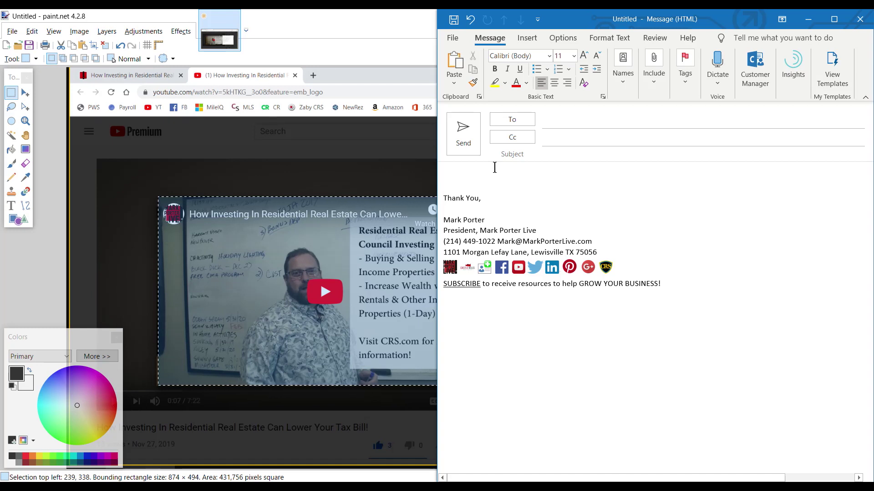
{"action": "key", "text": "ctrl+v"}
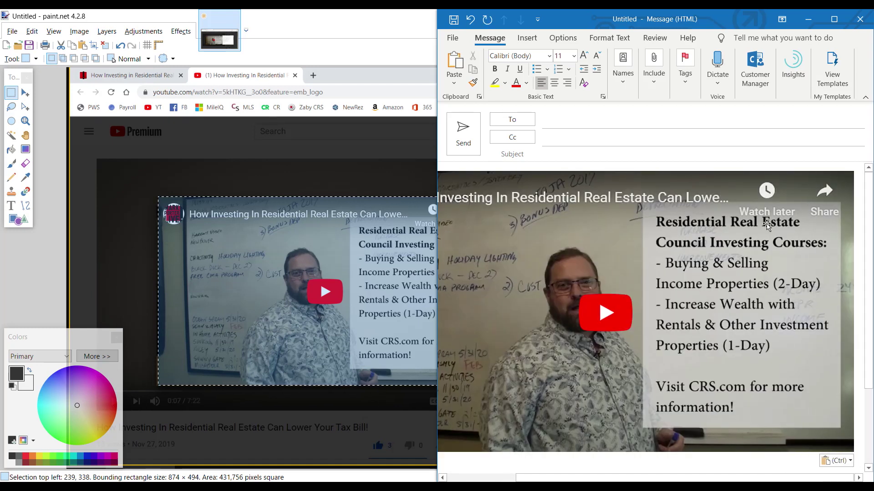
{"action": "left_click", "coordinate": [767, 225]}
{"action": "left_click_drag", "start_coordinate": [853, 172], "coordinate": [849, 177]}
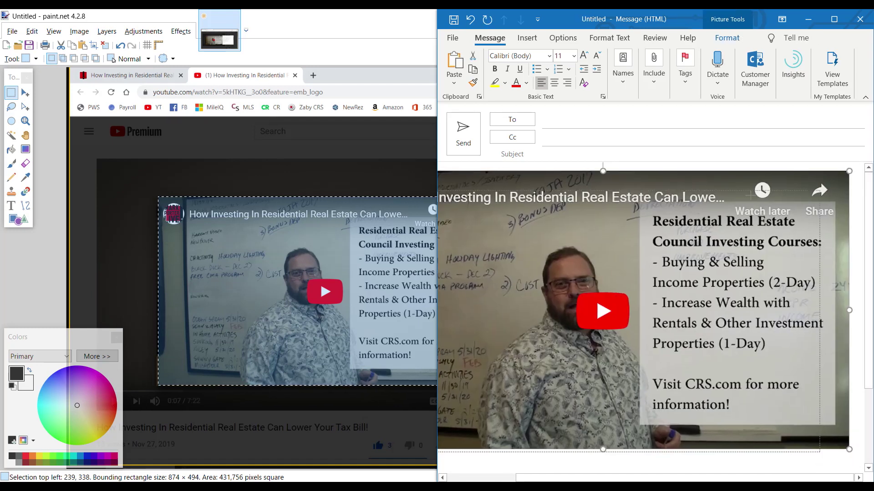
{"action": "left_click_drag", "start_coordinate": [849, 450], "coordinate": [690, 360]}
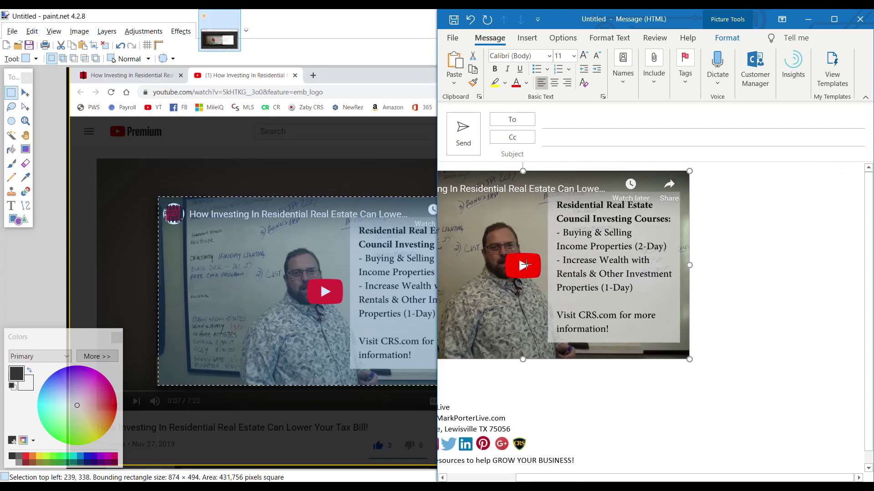
{"action": "scroll", "coordinate": [614, 409], "scroll_direction": "left", "scroll_amount": 3}
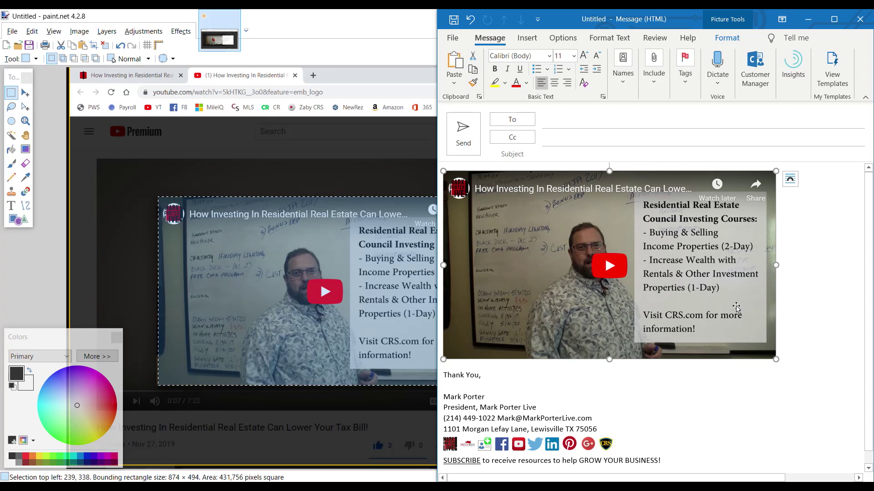
{"action": "left_click", "coordinate": [690, 388]}
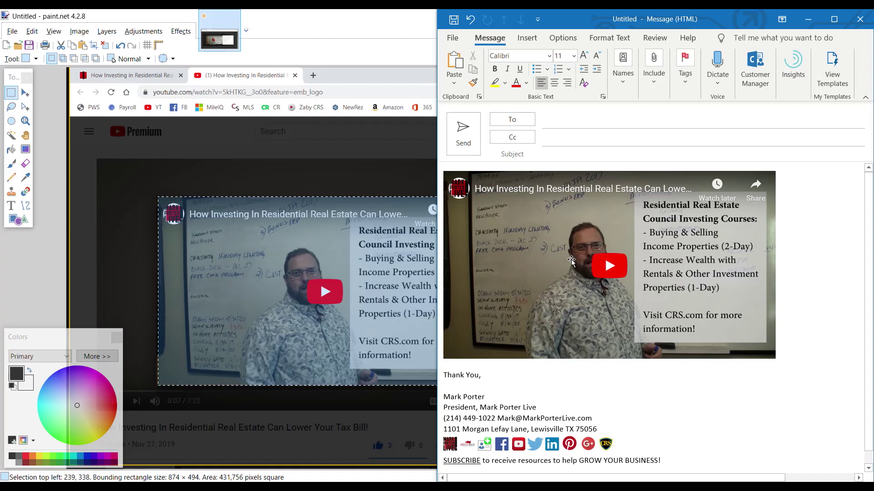
{"action": "key", "text": "alt+Tab"}
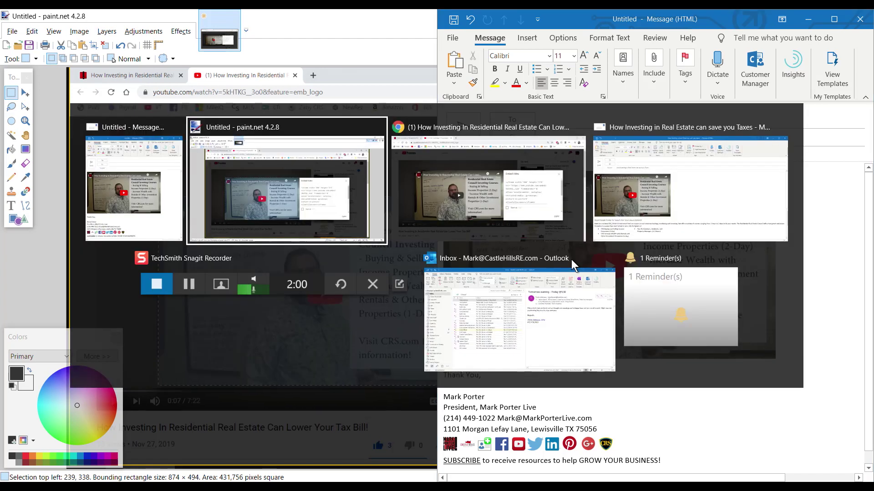
Open the markporterlive.com blog post tab in Chrome and copy its URL
{"action": "key", "text": "Tab"}
{"action": "key", "text": "Tab"}
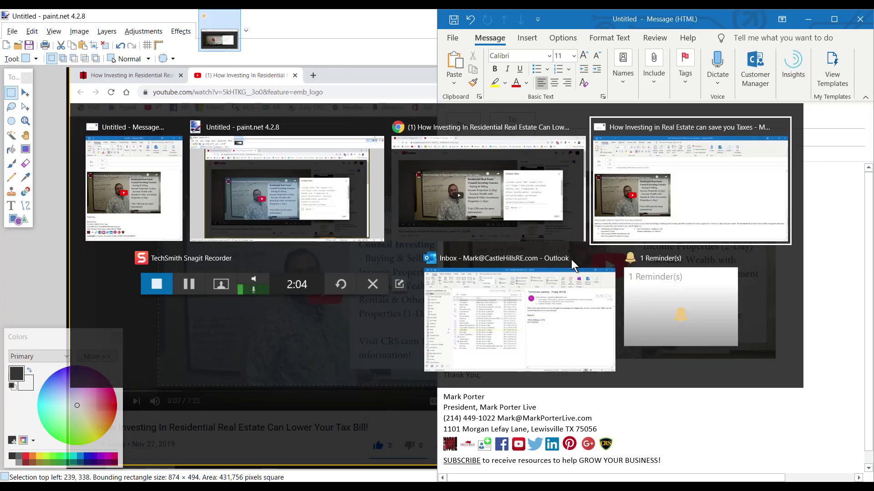
{"action": "key", "text": "Tab"}
{"action": "key", "text": "Tab"}
{"action": "key", "text": "Tab"}
{"action": "key", "text": "Tab"}
{"action": "key", "text": "Tab"}
{"action": "key", "text": "Tab"}
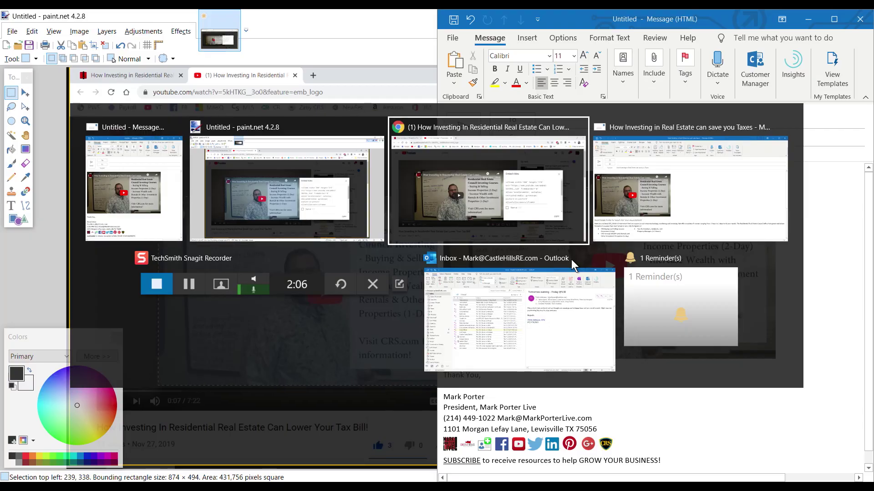
{"action": "left_click", "coordinate": [113, 22]}
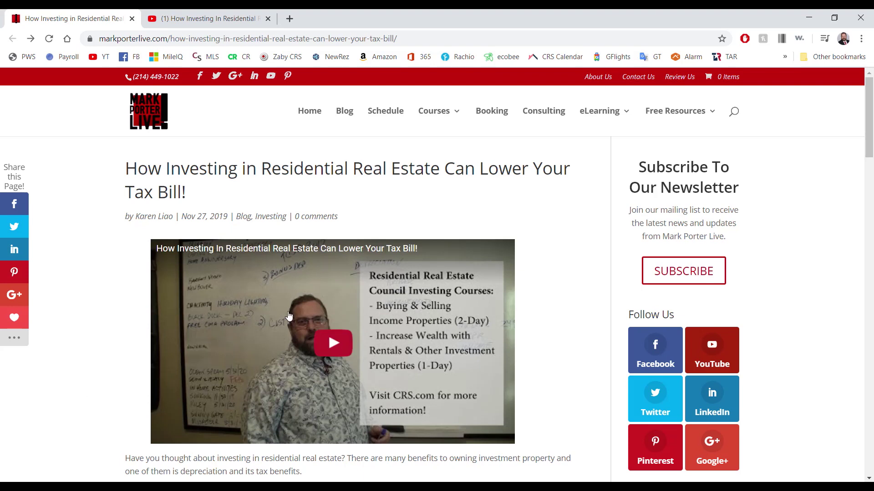
{"action": "left_click", "coordinate": [239, 39]}
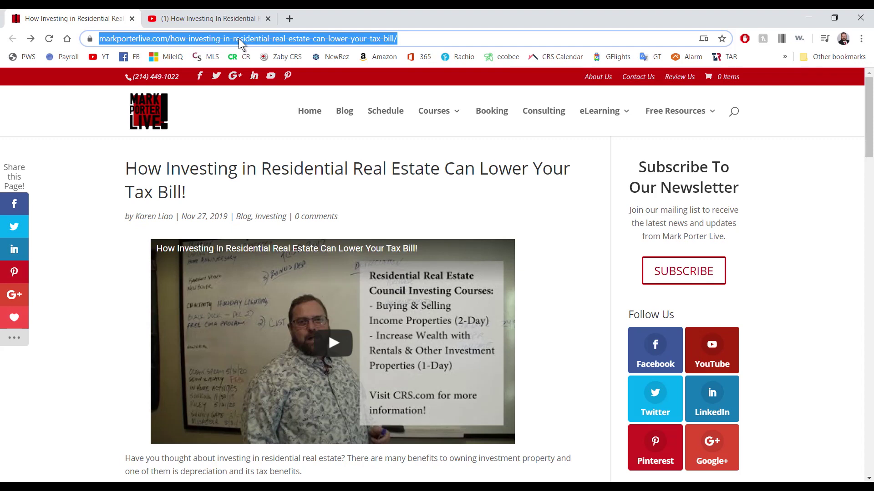
{"action": "key", "text": "alt+Tab"}
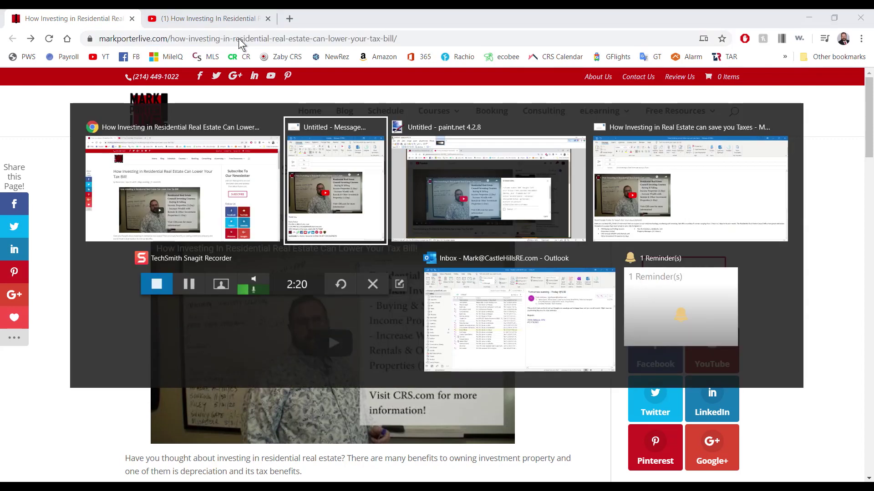
Link the message's thumbnail image to the copied markporterlive.com blog post URL
{"action": "key", "text": "Tab"}
{"action": "key", "text": "Tab"}
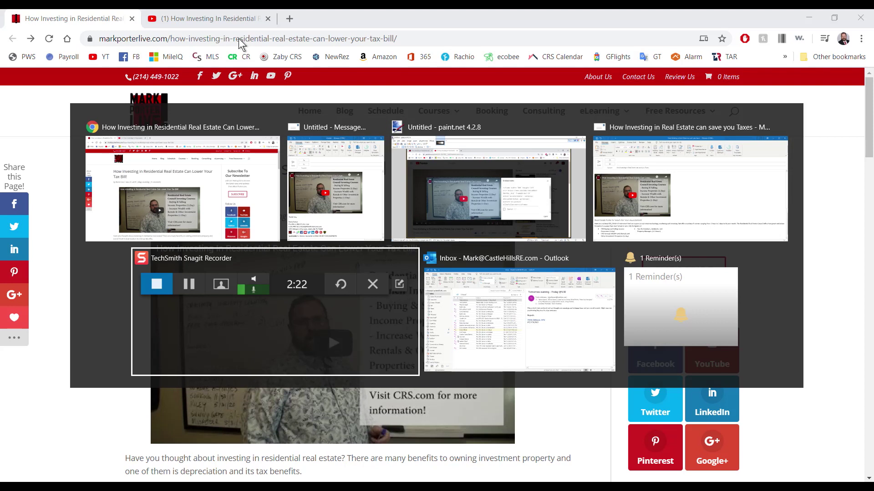
{"action": "key", "text": "Tab"}
{"action": "key", "text": "Tab"}
{"action": "key", "text": "Tab"}
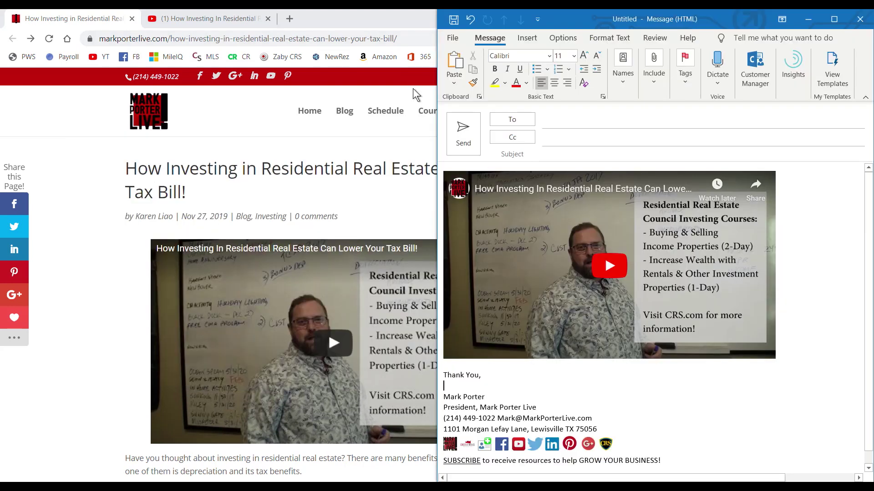
{"action": "right_click", "coordinate": [537, 268]}
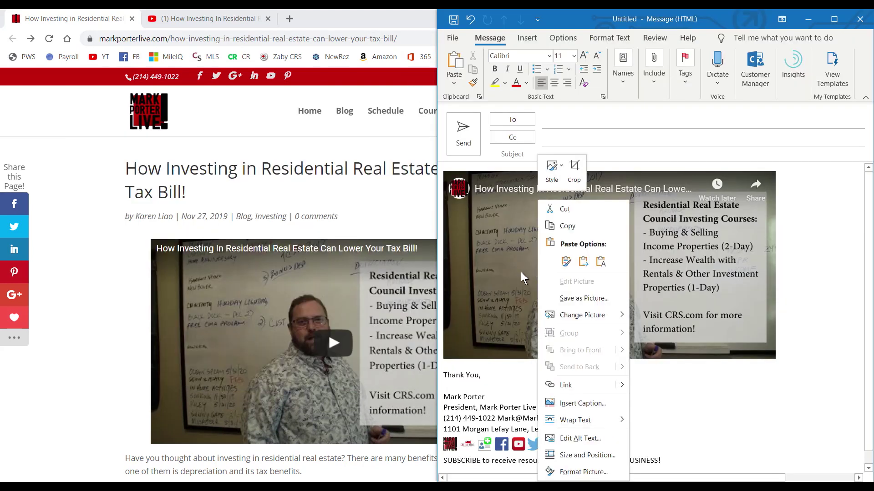
{"action": "left_click", "coordinate": [573, 389]}
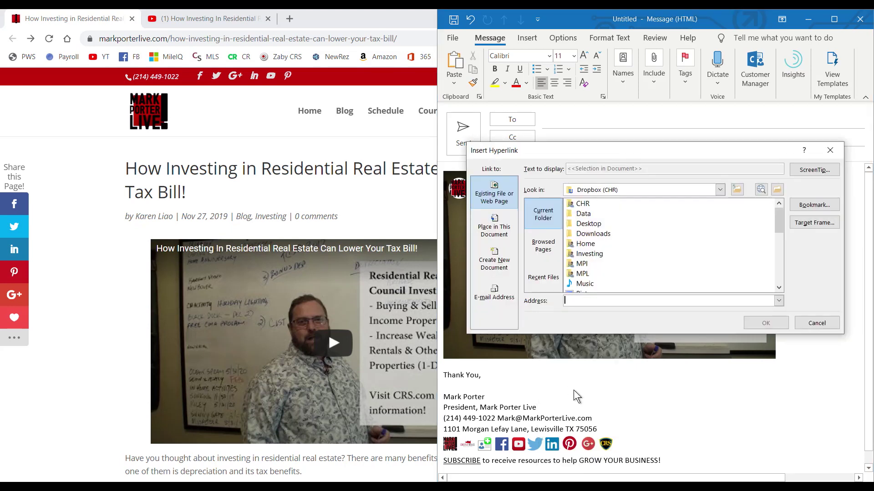
{"action": "key", "text": "ctrl+v"}
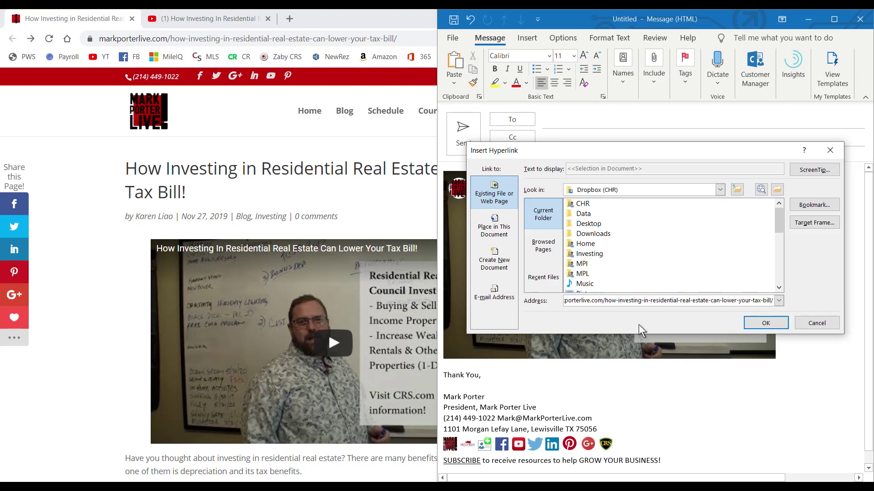
{"action": "left_click", "coordinate": [766, 324]}
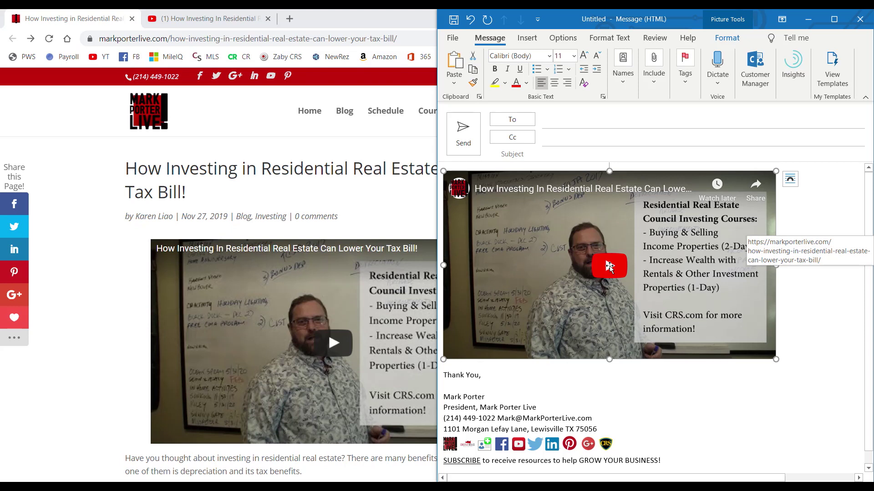
Follow the thumbnail's link to open the Mark Porter Live blog post in the browser
{"action": "left_click", "coordinate": [274, 196]}
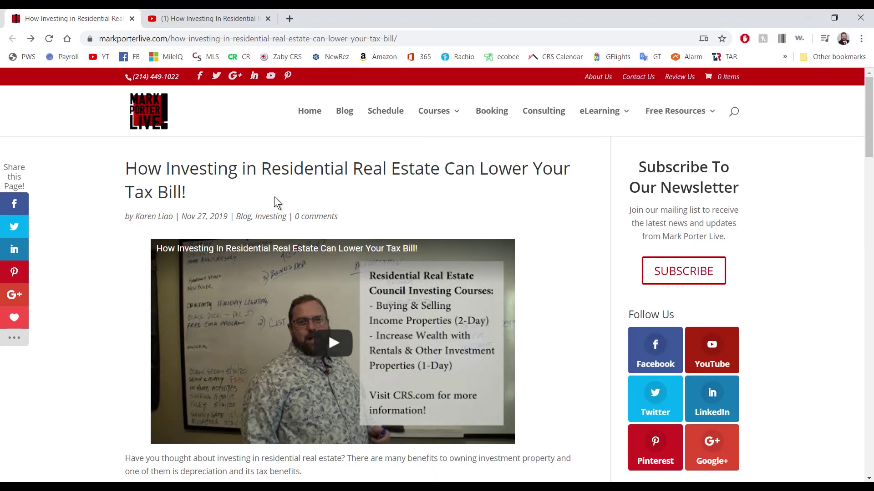